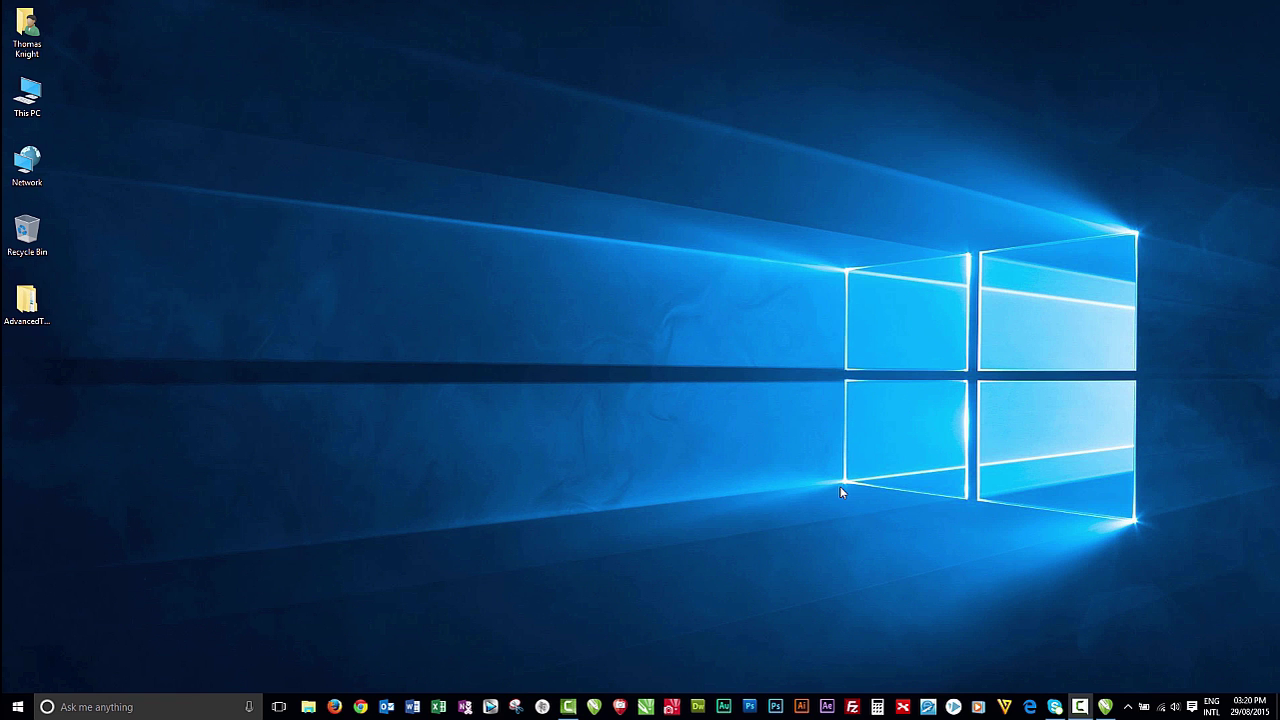
# Step: Bring the CorelDRAW logo drawing forward and check the installed AdvancedTshirts plug-ins under Advanced Tools
pyautogui.click(1105, 707)
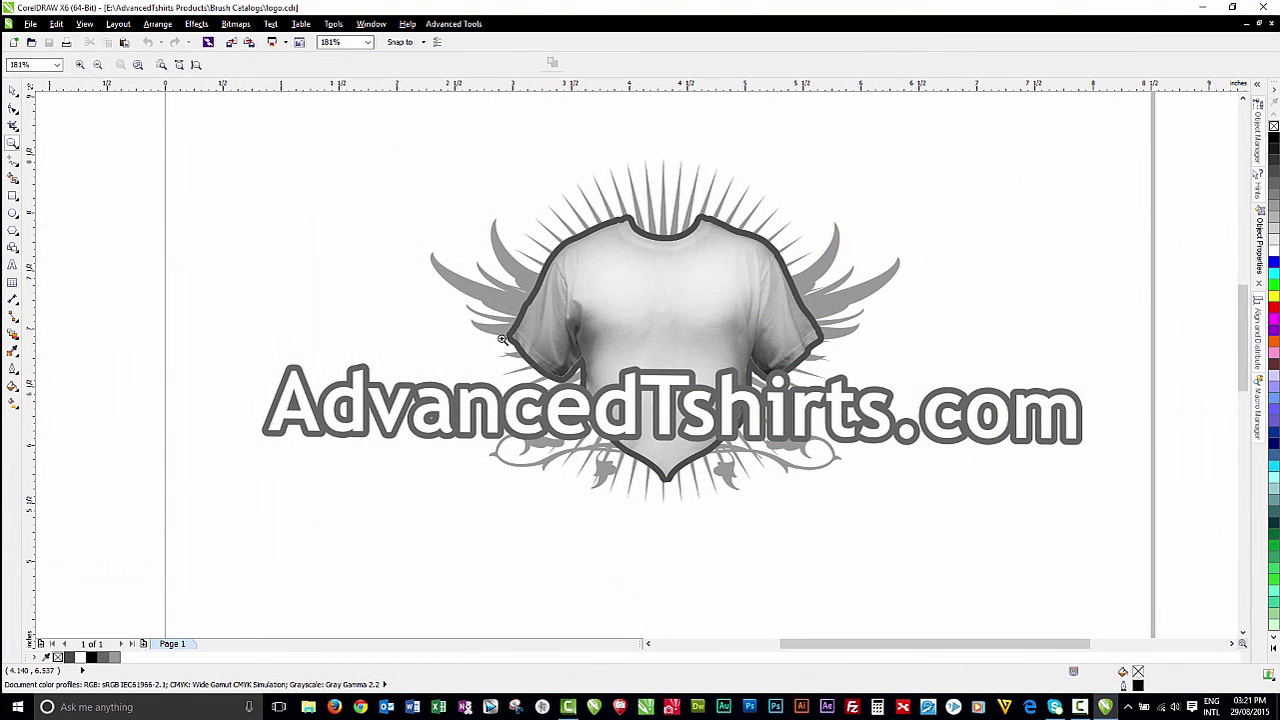
pyautogui.click(453, 25)
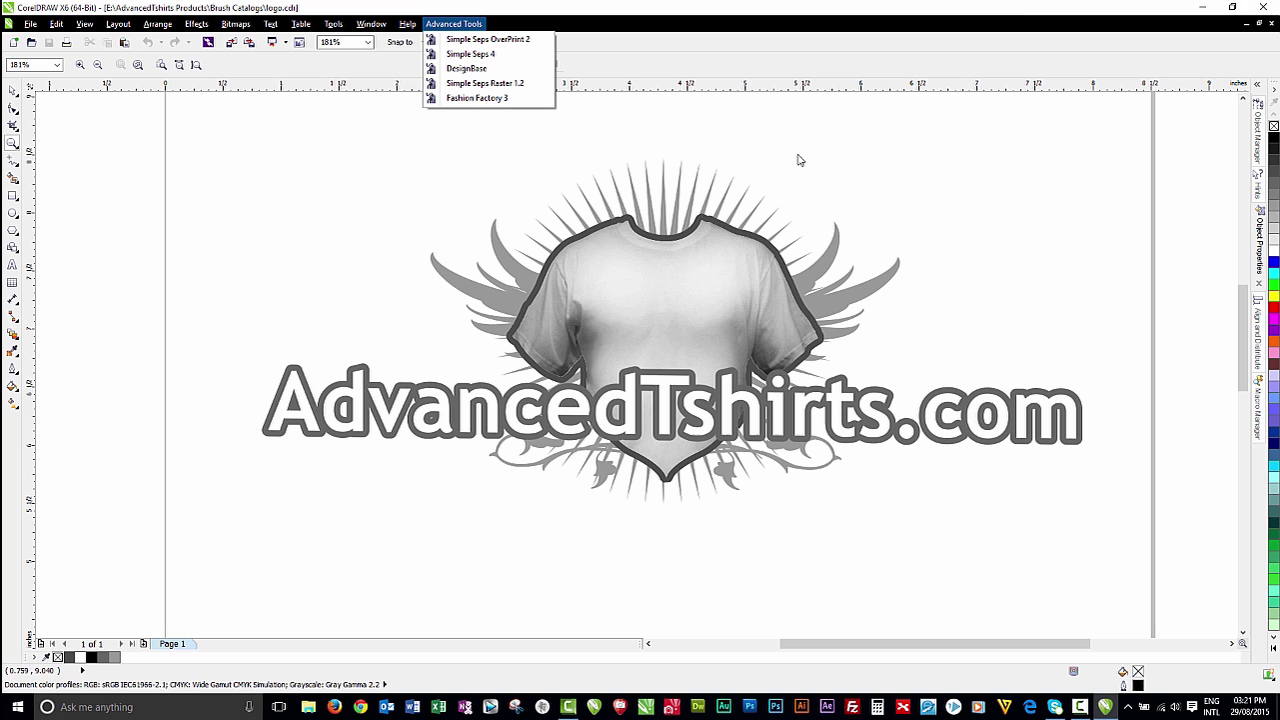
pyautogui.press('Escape')
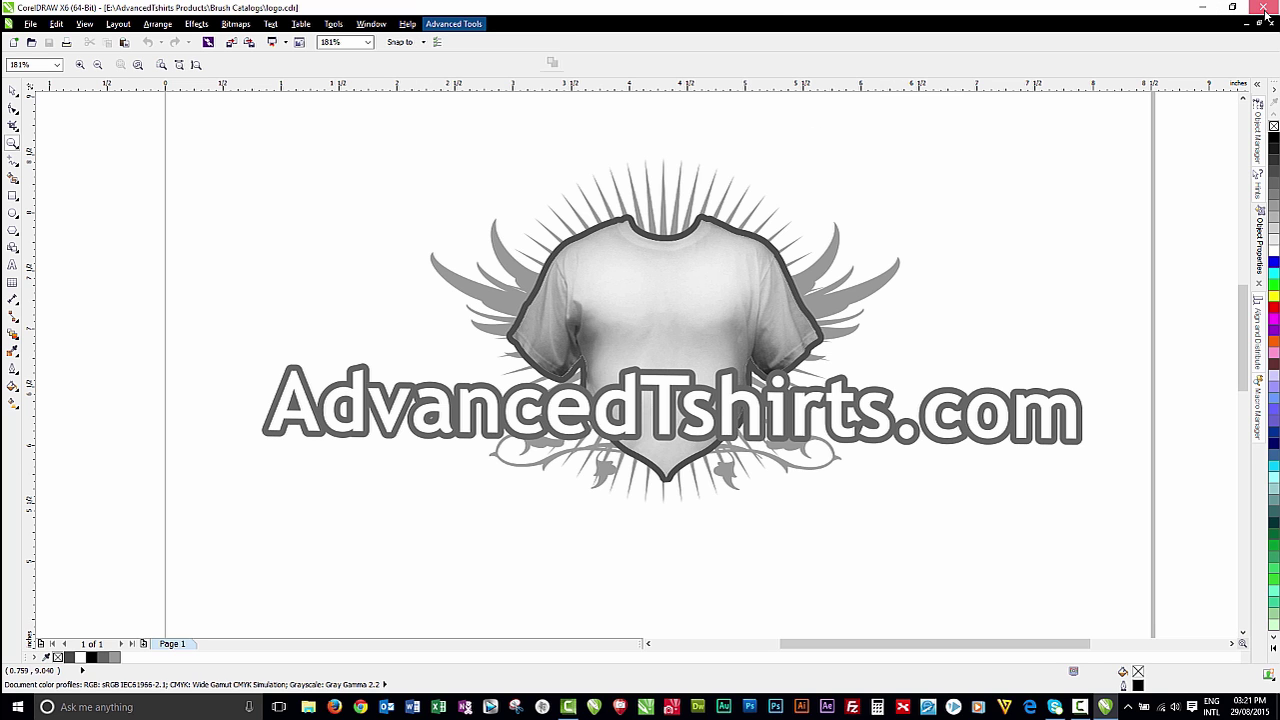
# Step: Close CorelDRAW and browse This PC > Local Disk (C:) > AdvancedTshirts > Fashion Factory 3
pyautogui.click(1266, 12)
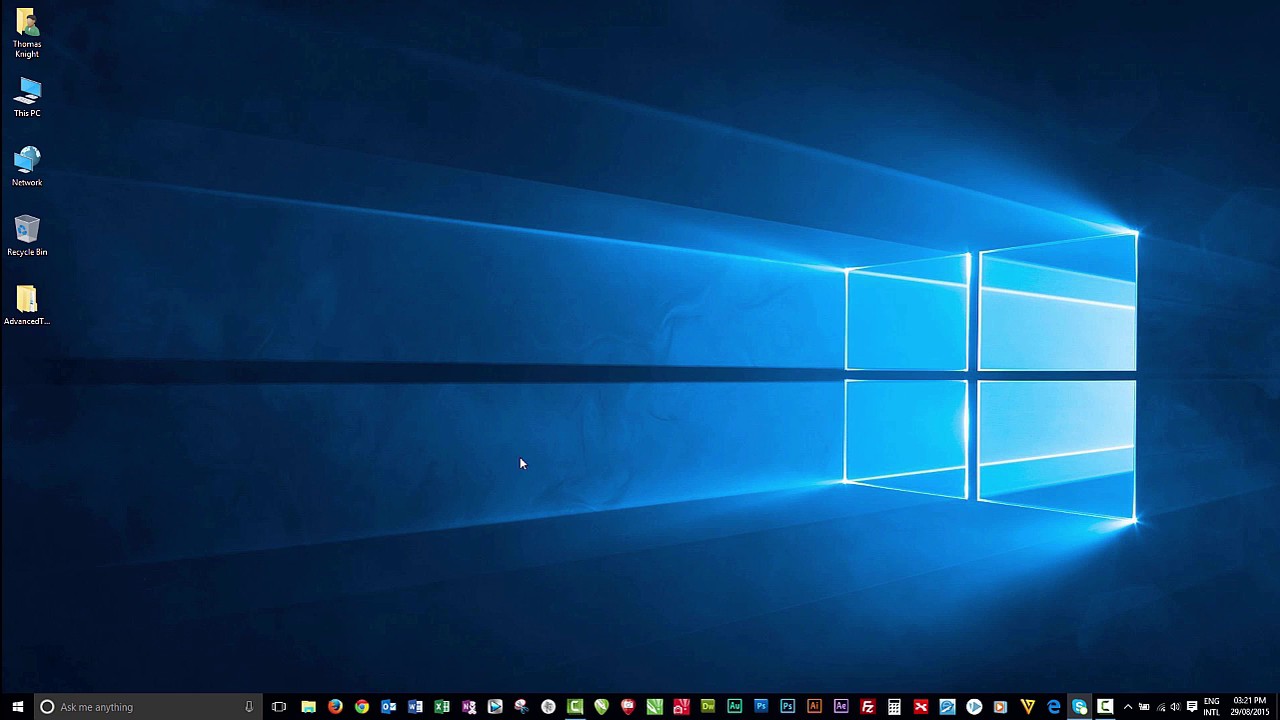
pyautogui.doubleClick(28, 95)
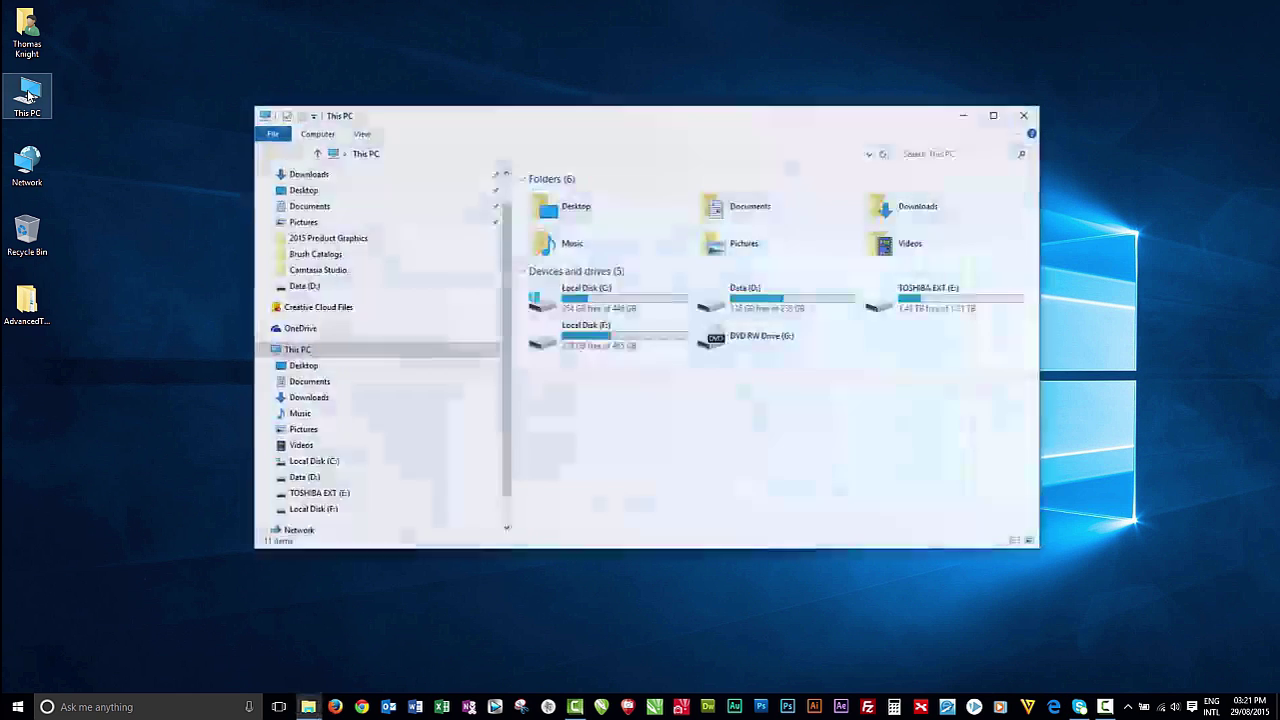
pyautogui.doubleClick(553, 308)
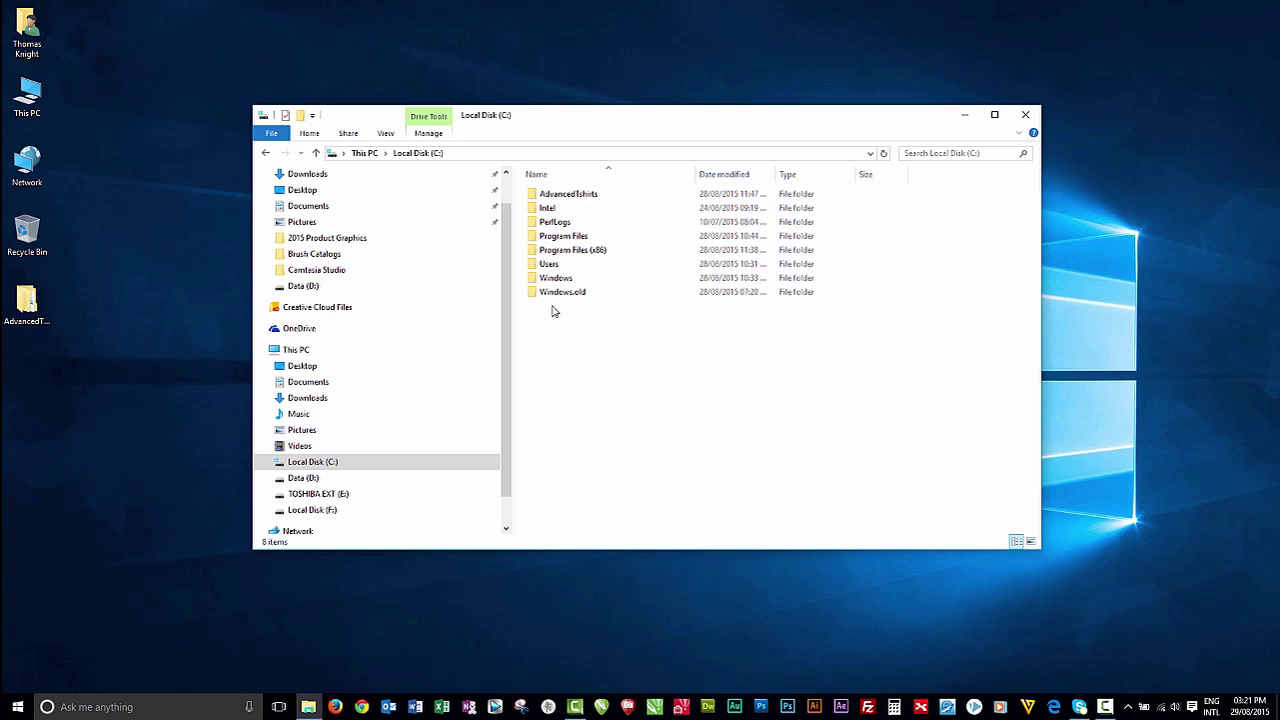
pyautogui.doubleClick(532, 198)
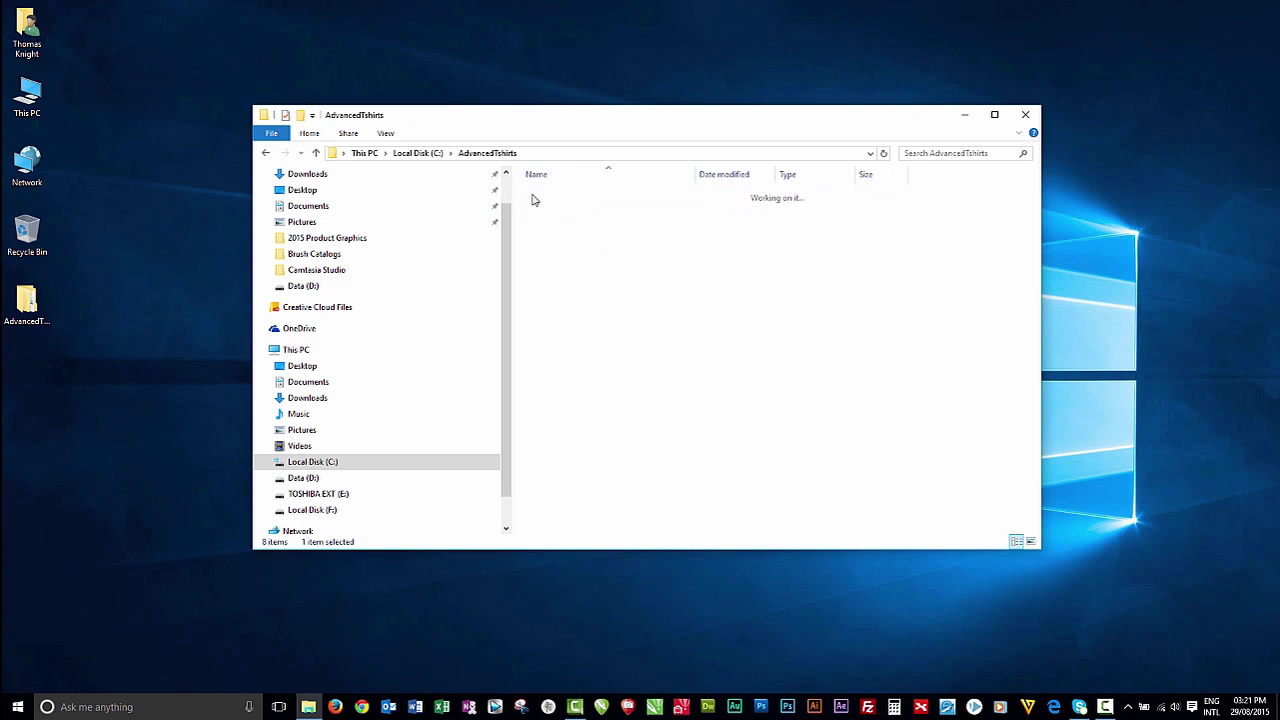
pyautogui.doubleClick(533, 208)
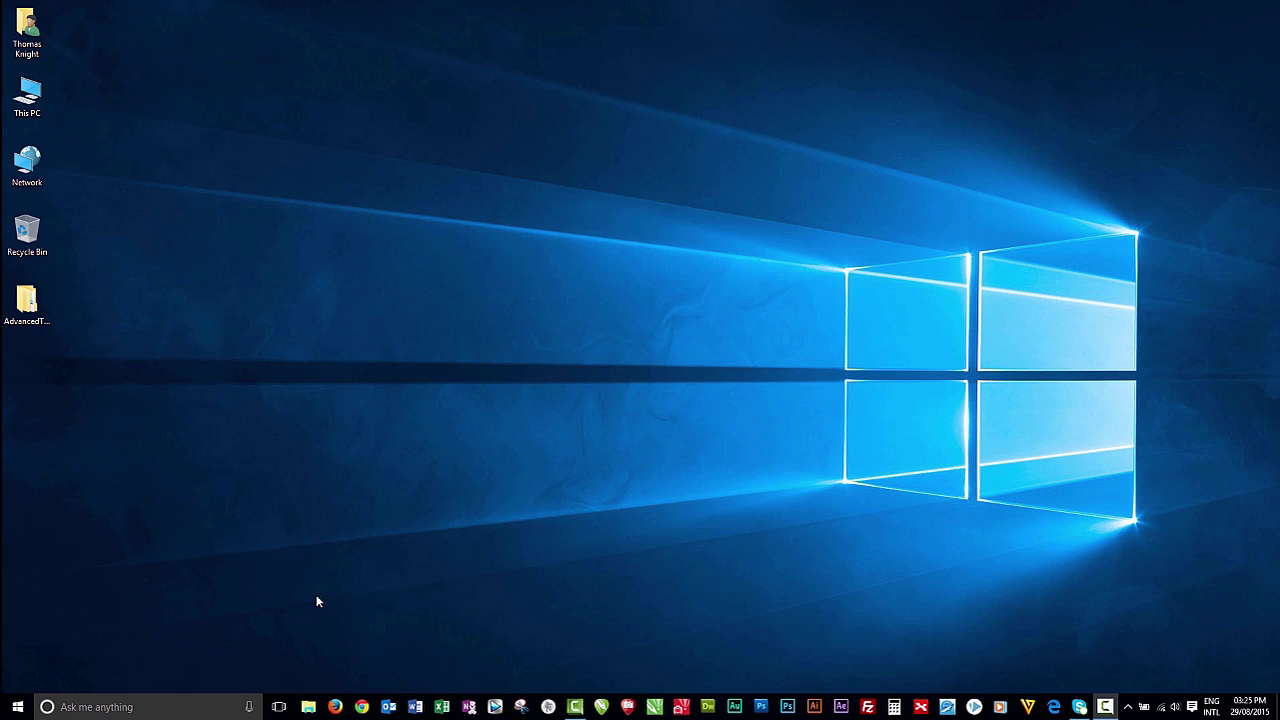
# Step: Open Control Panel by voice search, view Programs and Features, then close it
pyautogui.click(249, 707)
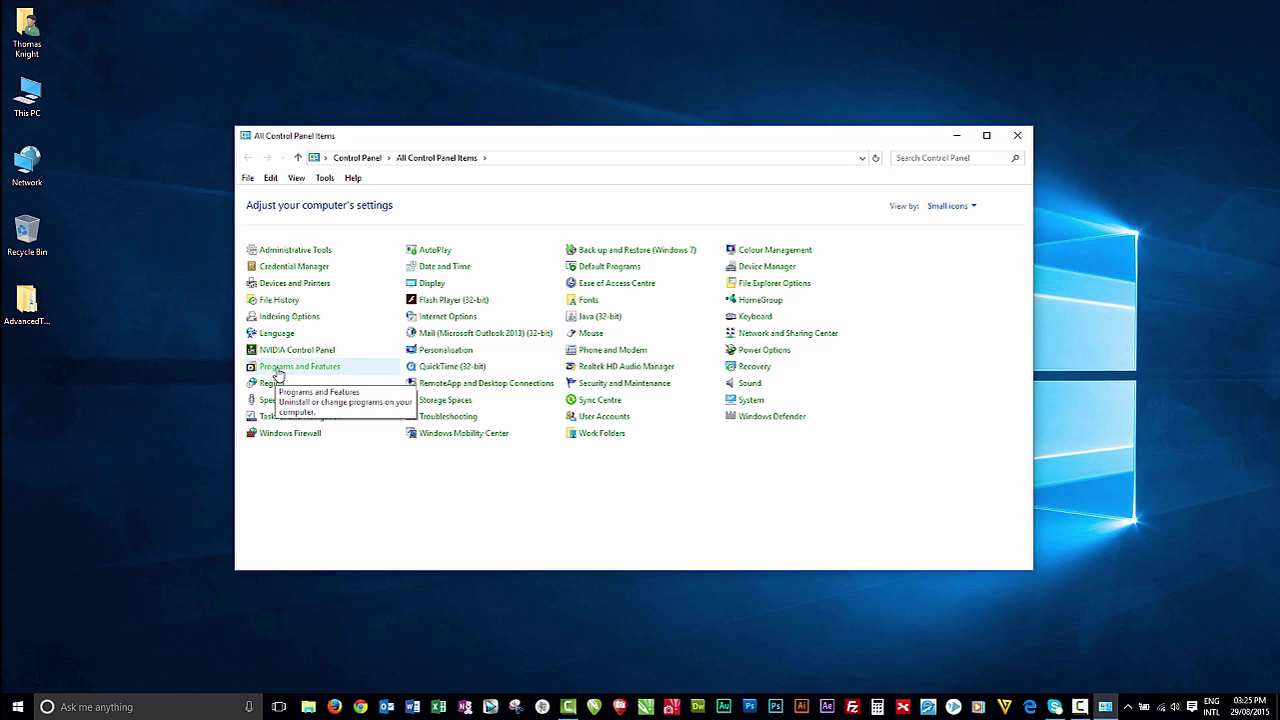
pyautogui.click(278, 370)
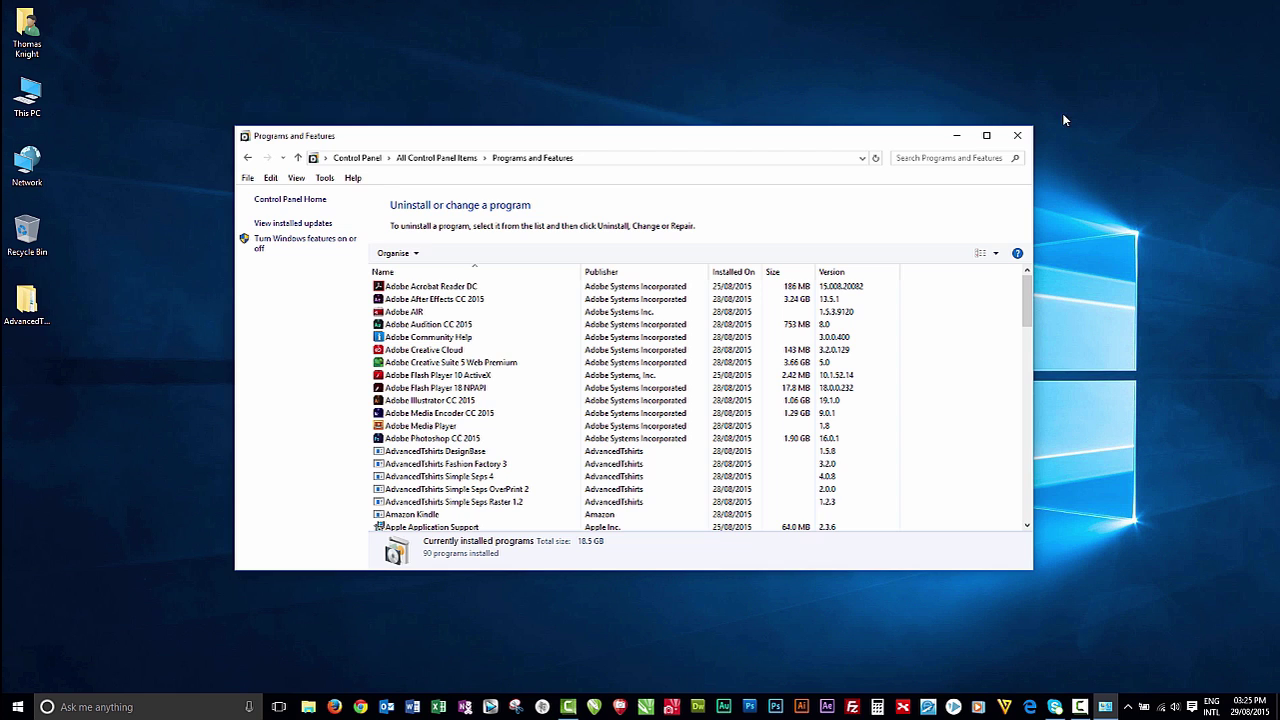
pyautogui.click(1015, 138)
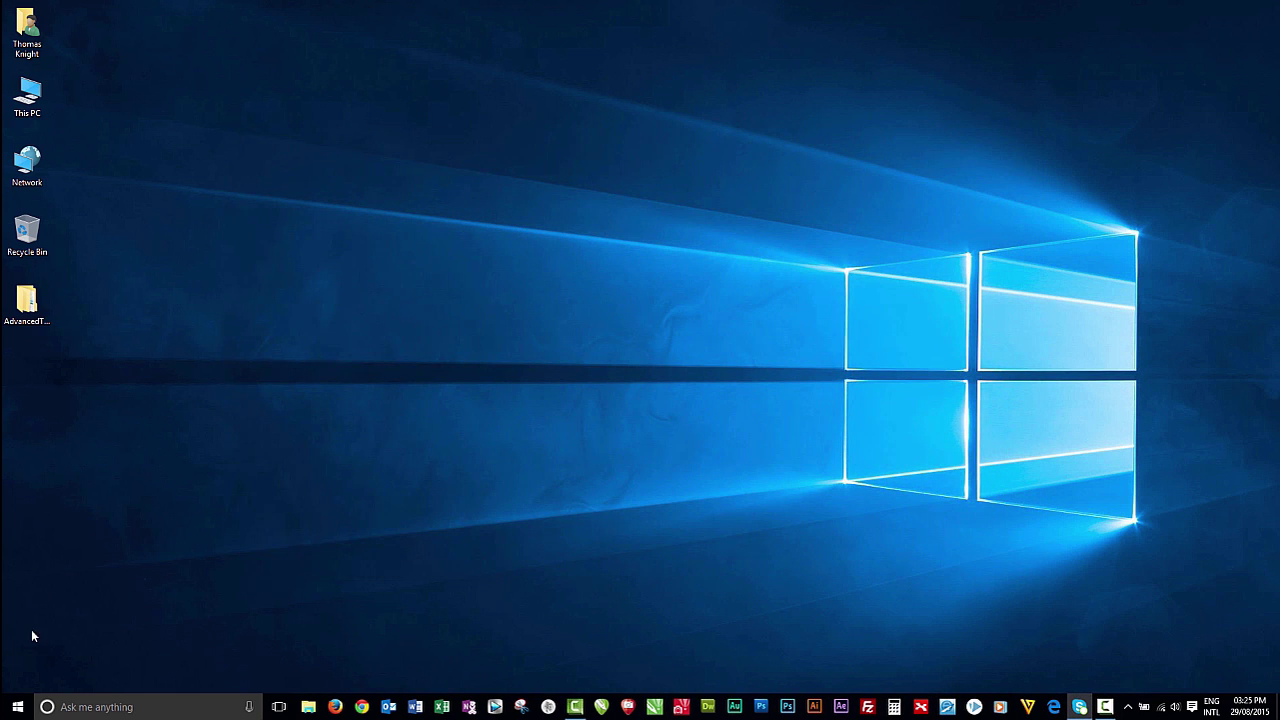
# Step: Open Control Panel by searching 'control' from the Windows Settings window
pyautogui.click(17, 710)
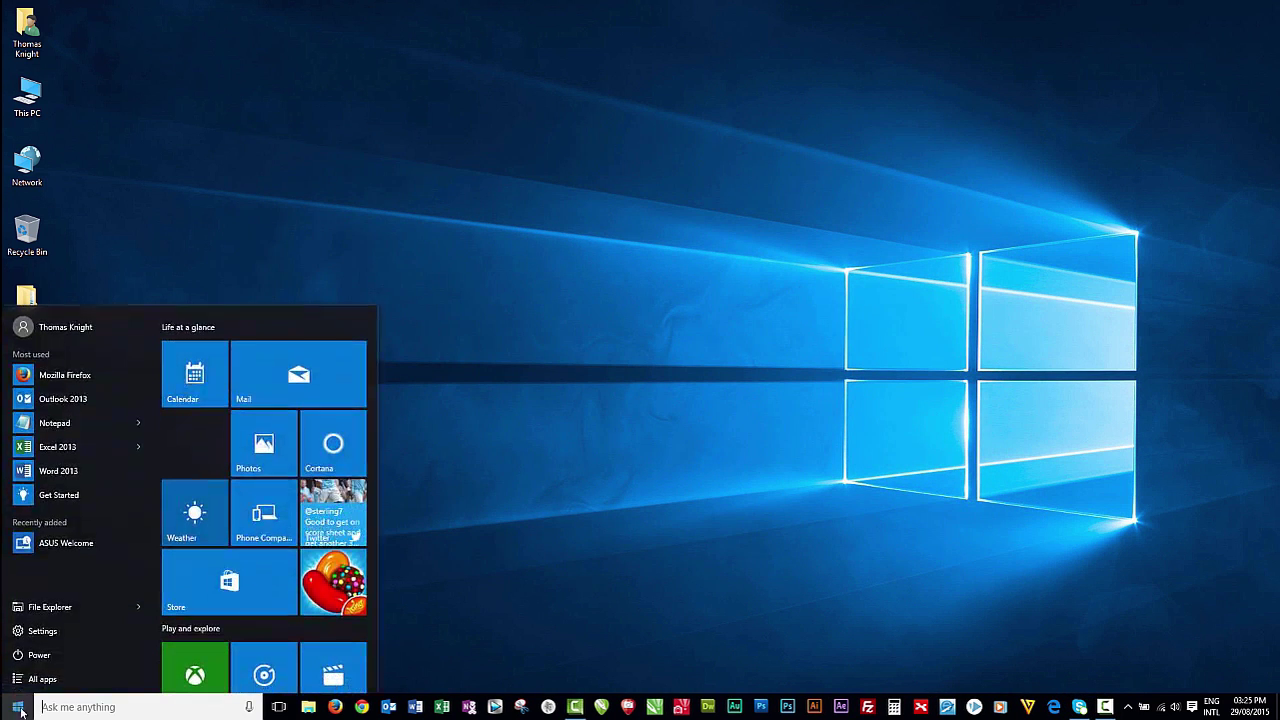
pyautogui.click(38, 631)
pyautogui.click(790, 118)
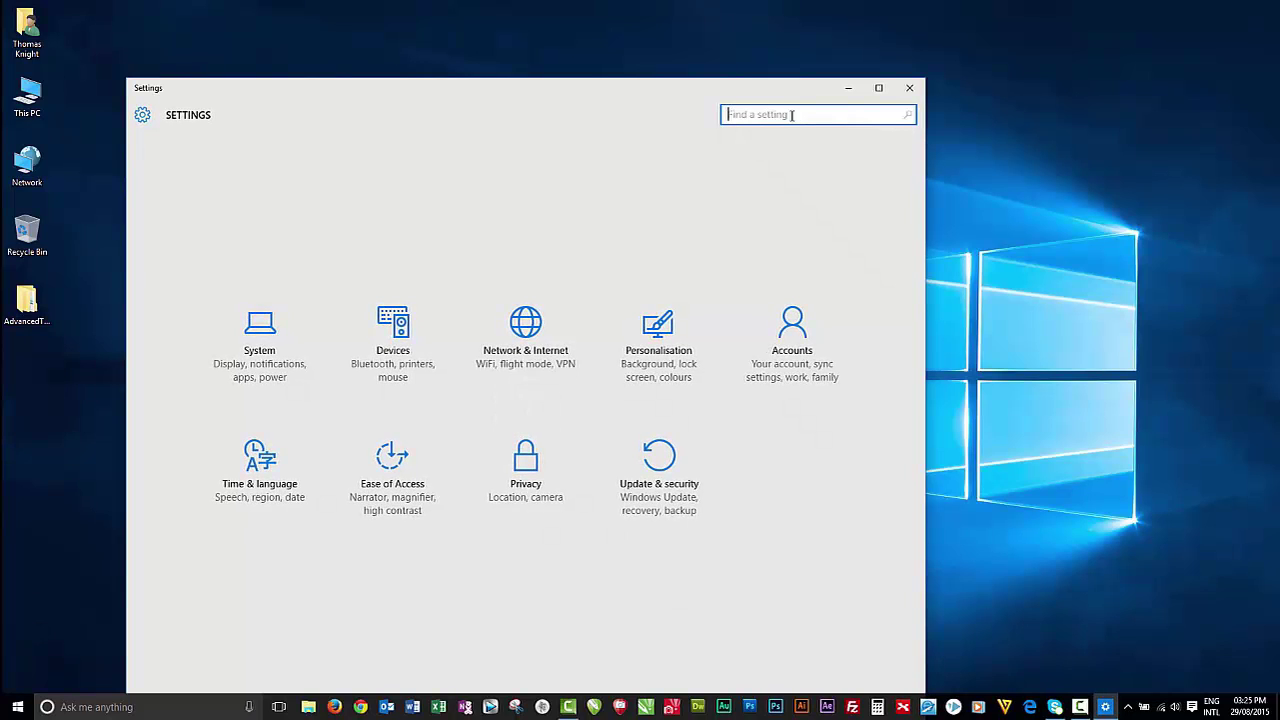
pyautogui.write('cont')
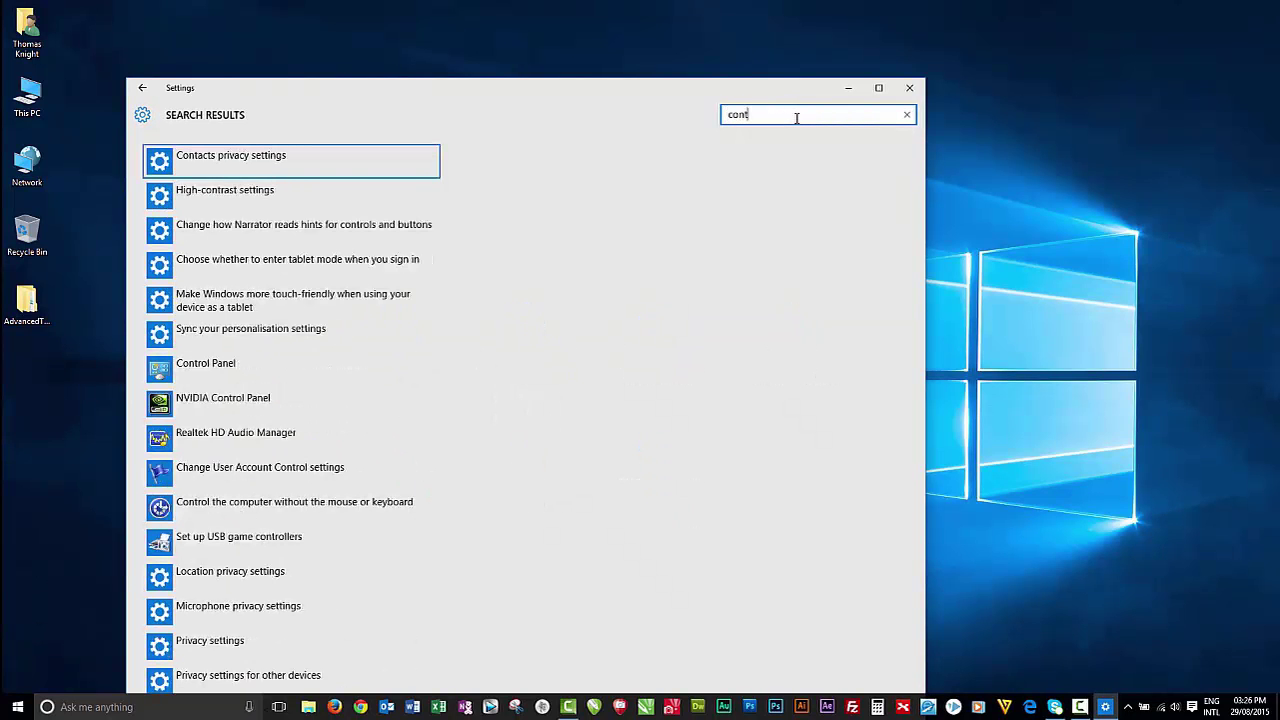
pyautogui.write('r')
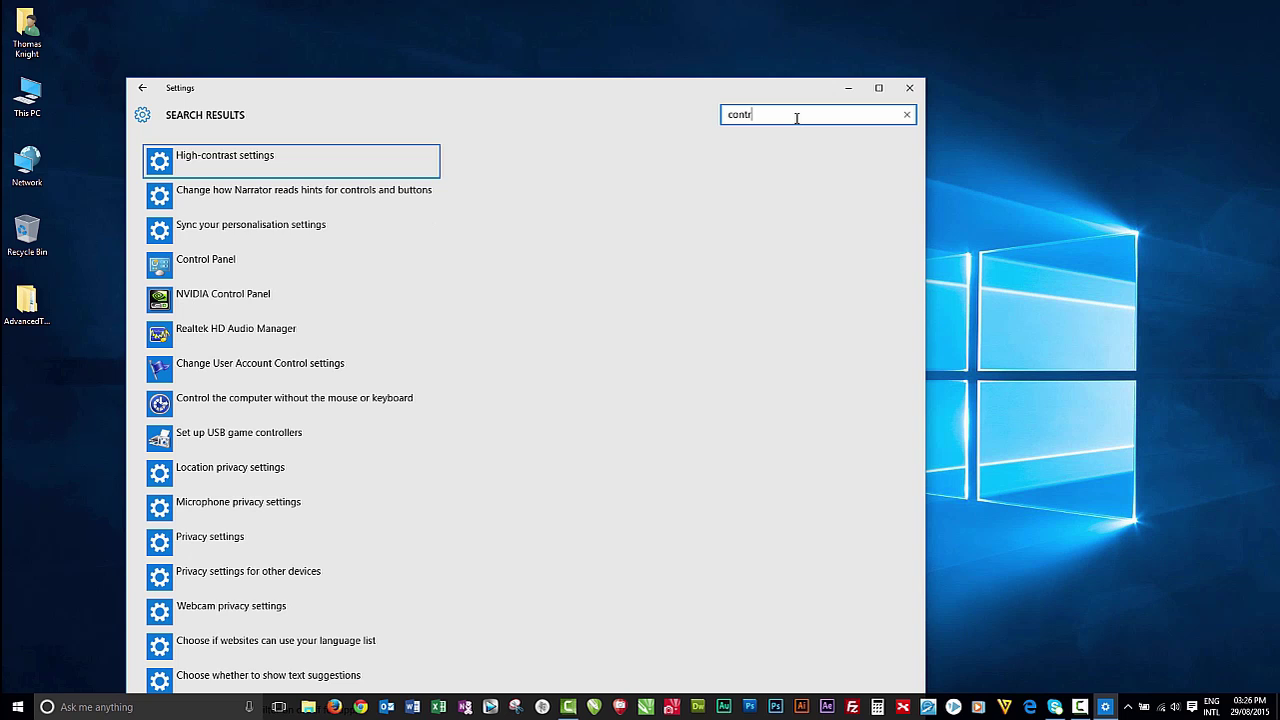
pyautogui.write('ol')
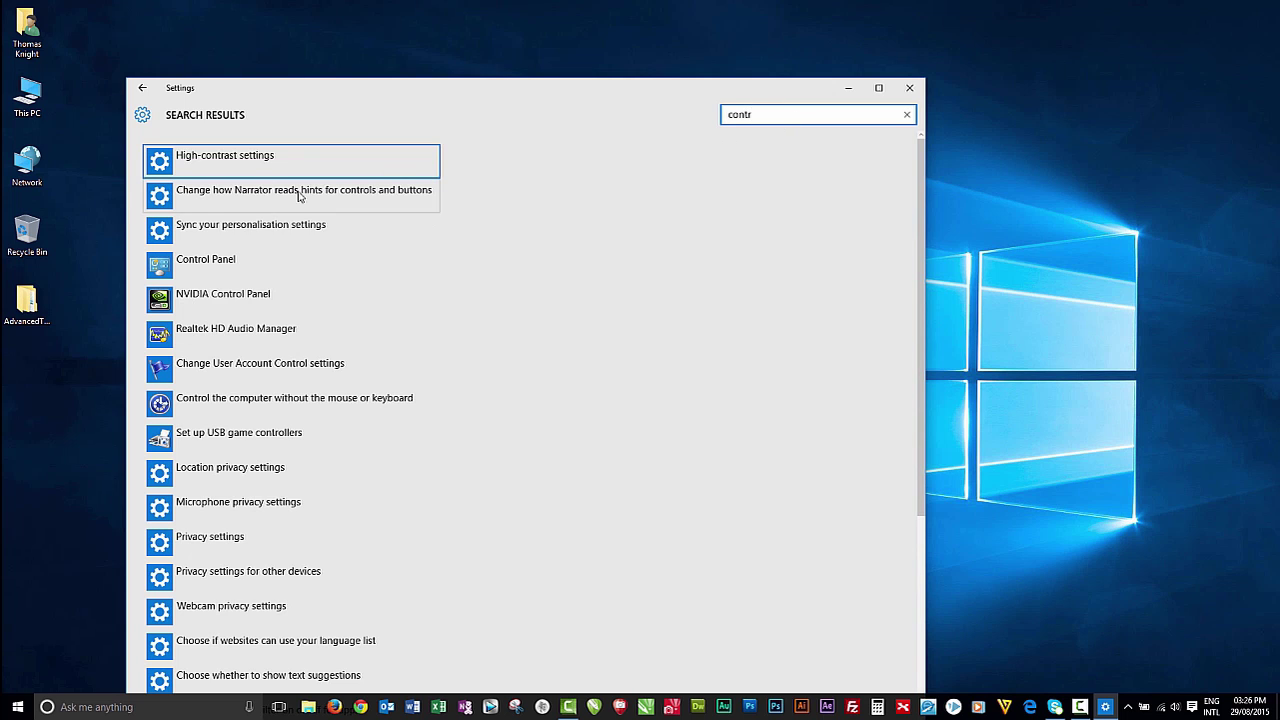
pyautogui.click(237, 266)
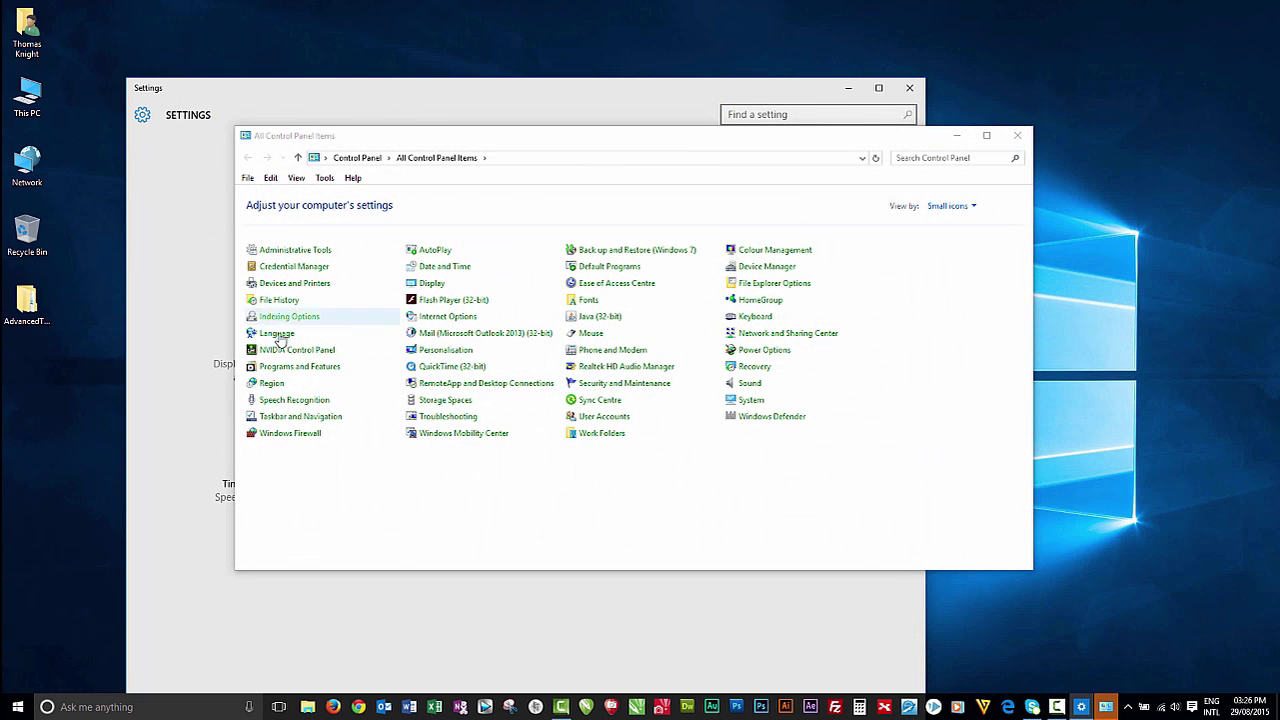
# Step: View the Programs and Features list, then close it and the Settings window
pyautogui.click(286, 368)
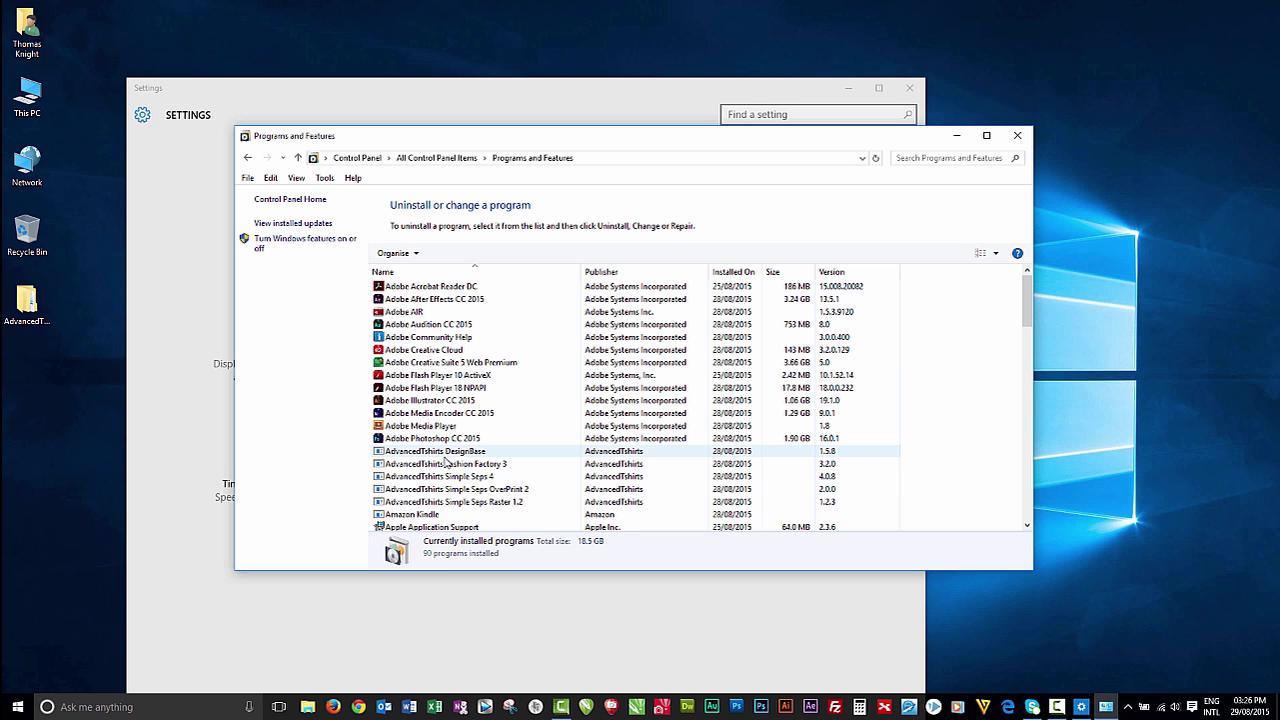
pyautogui.click(1018, 136)
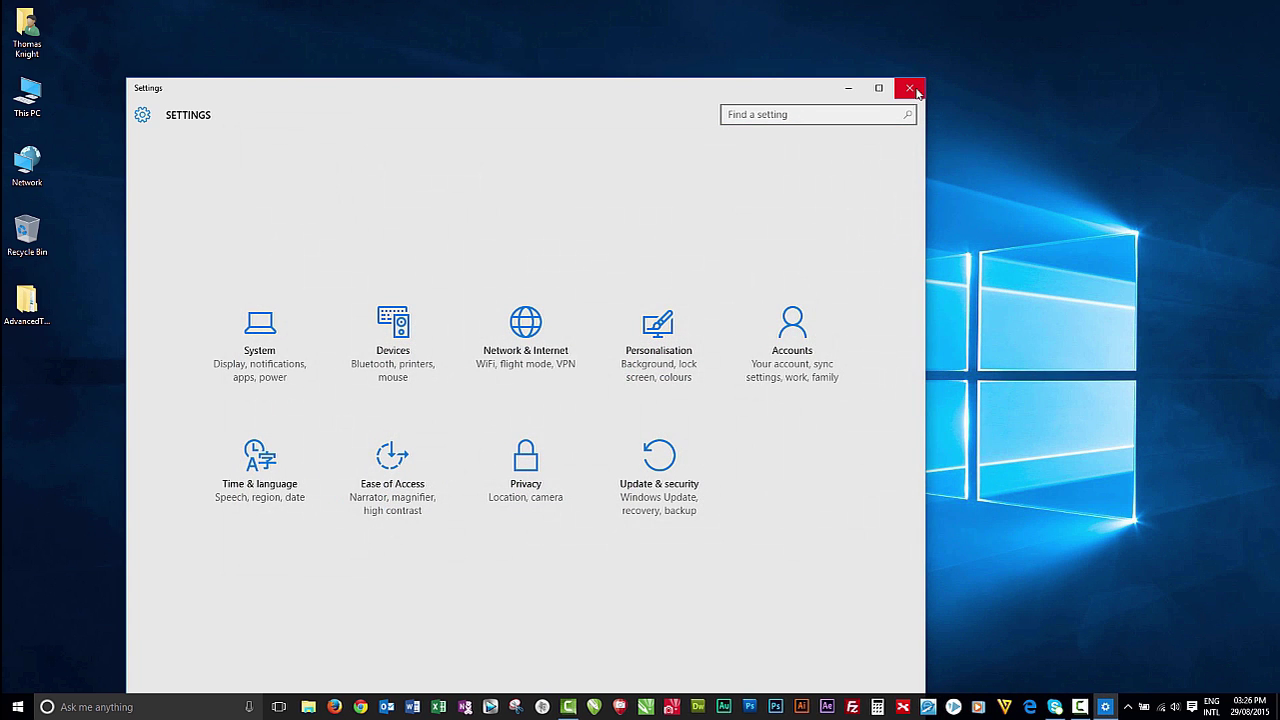
pyautogui.click(910, 89)
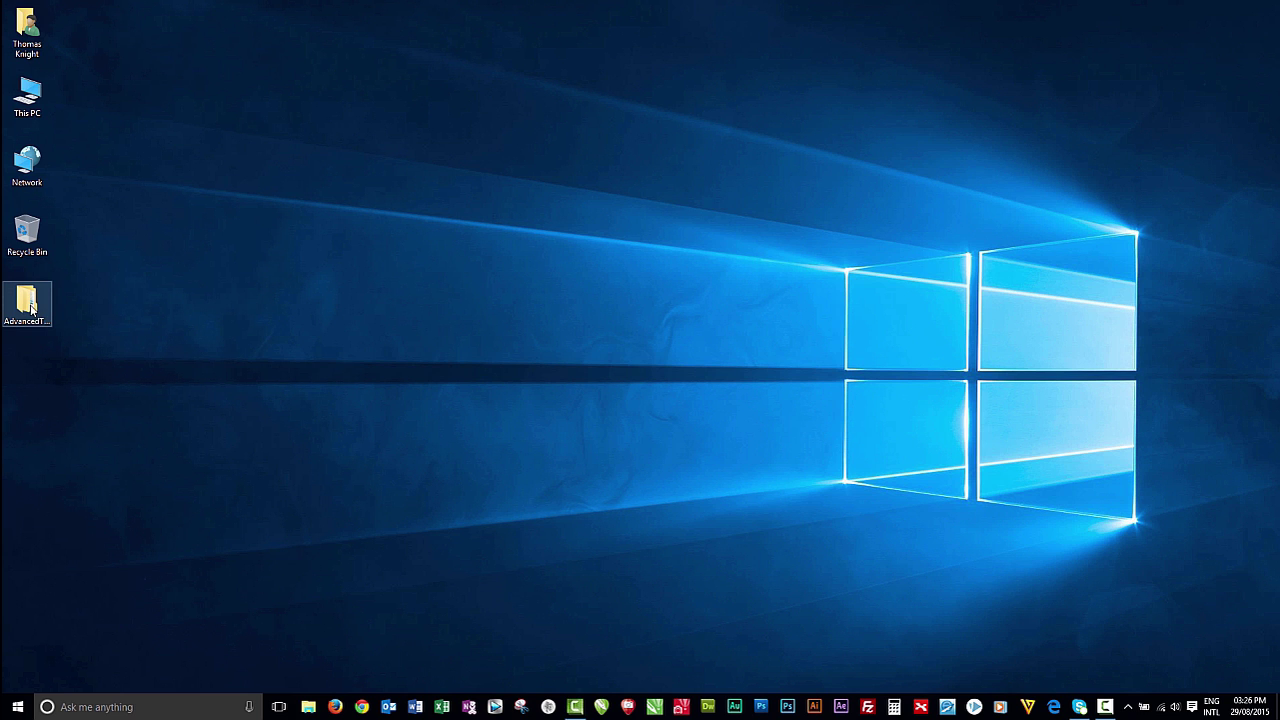
pyautogui.doubleClick(29, 305)
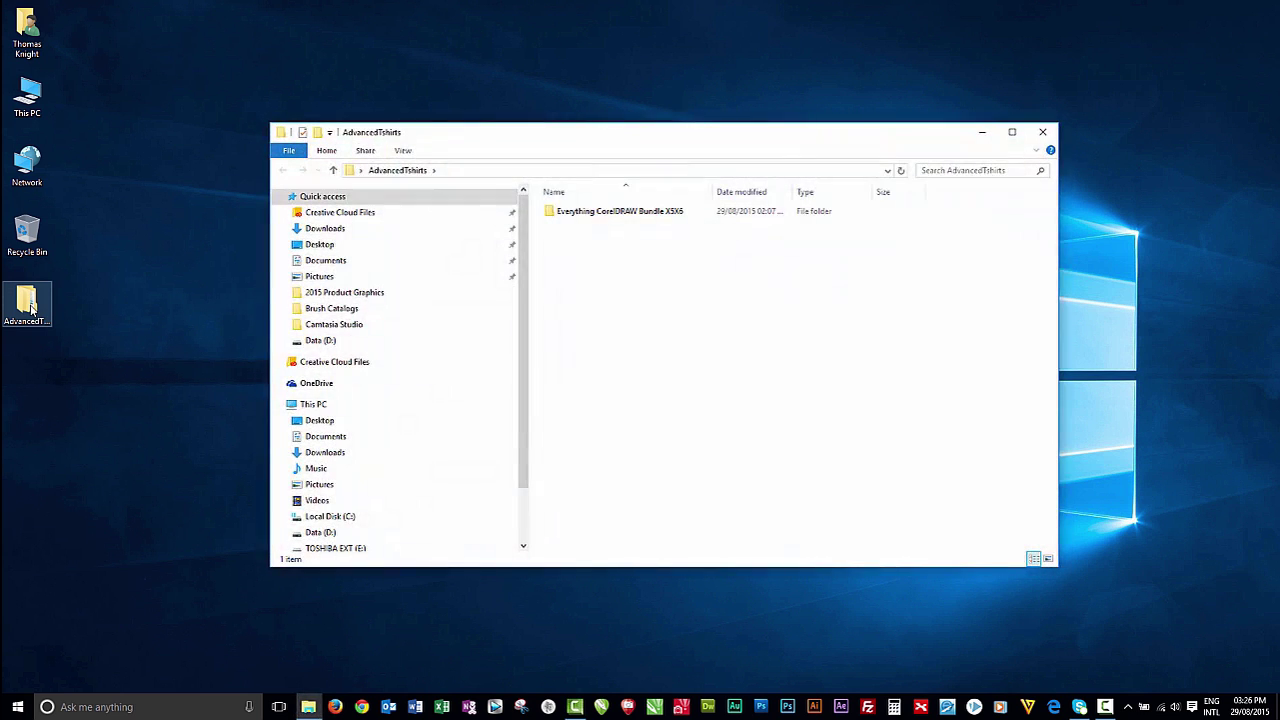
pyautogui.doubleClick(601, 219)
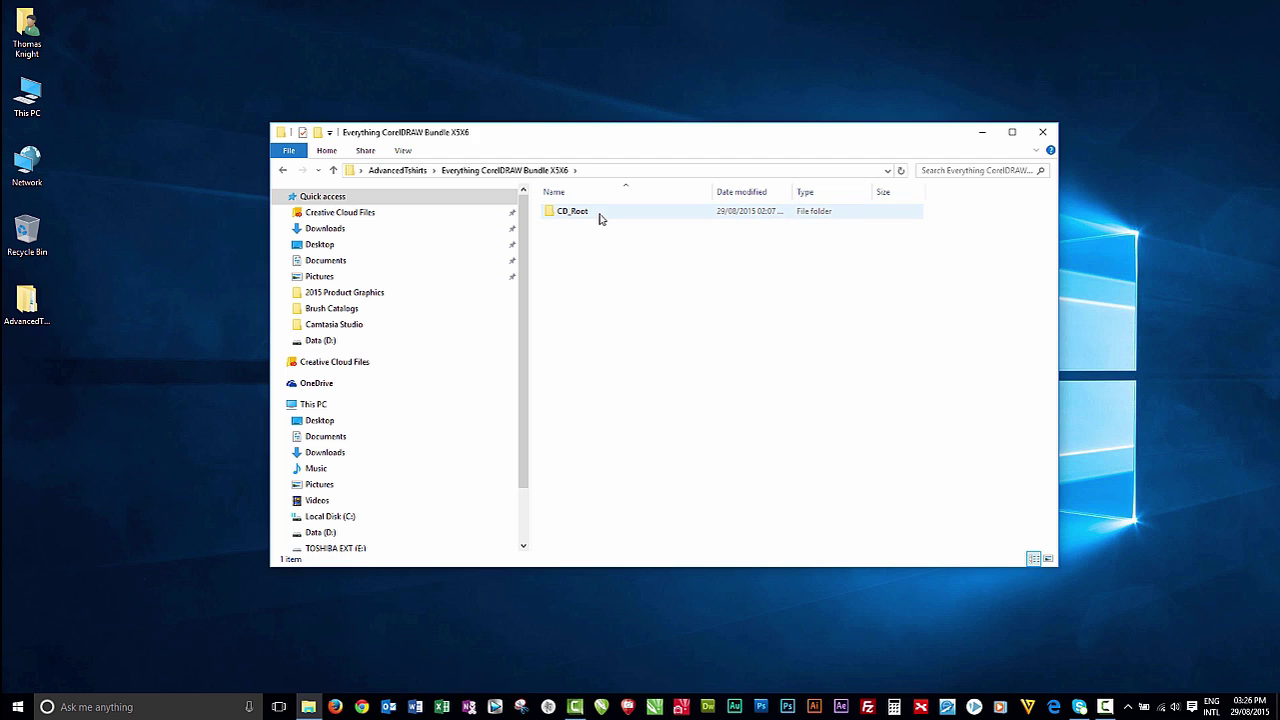
pyautogui.doubleClick(601, 217)
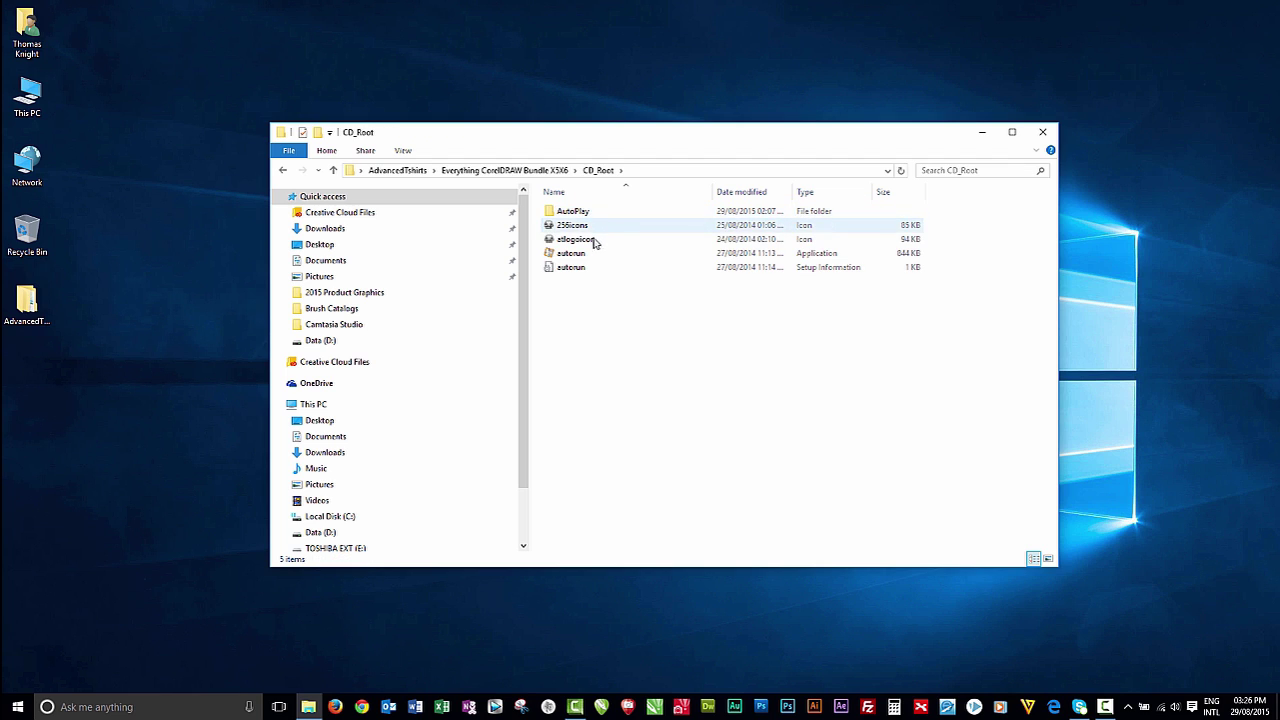
pyautogui.doubleClick(594, 256)
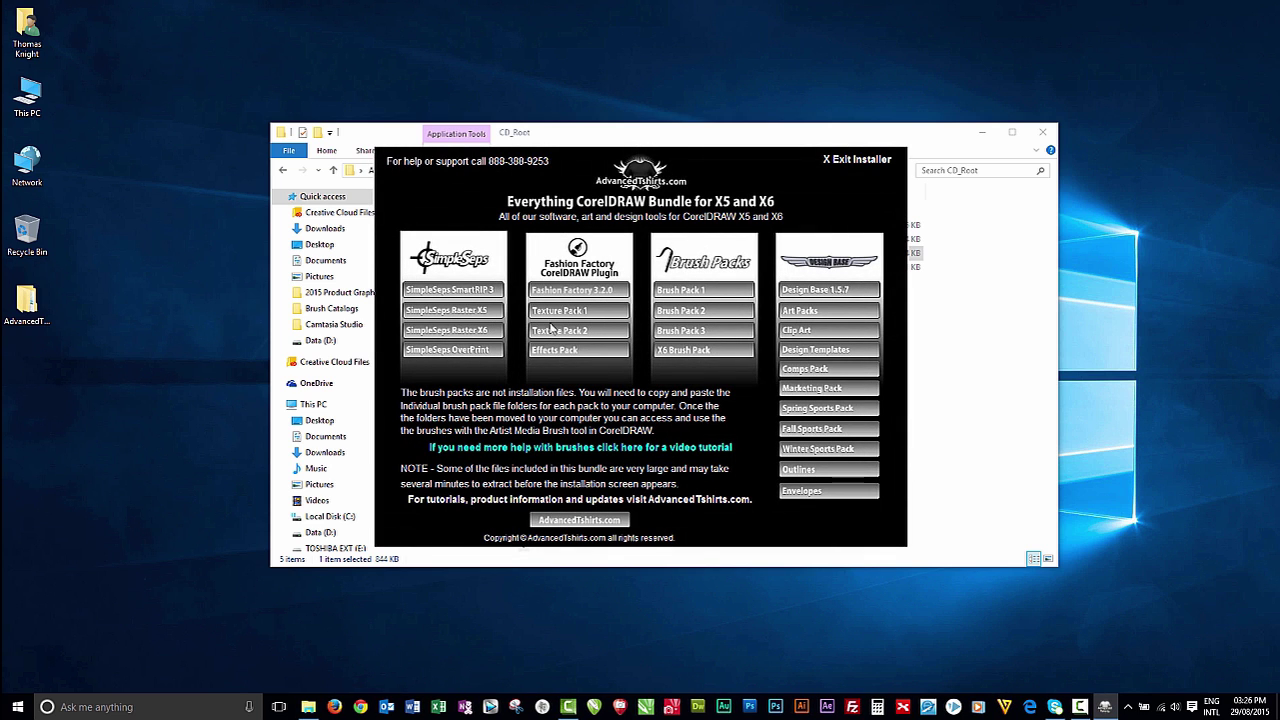
pyautogui.click(862, 157)
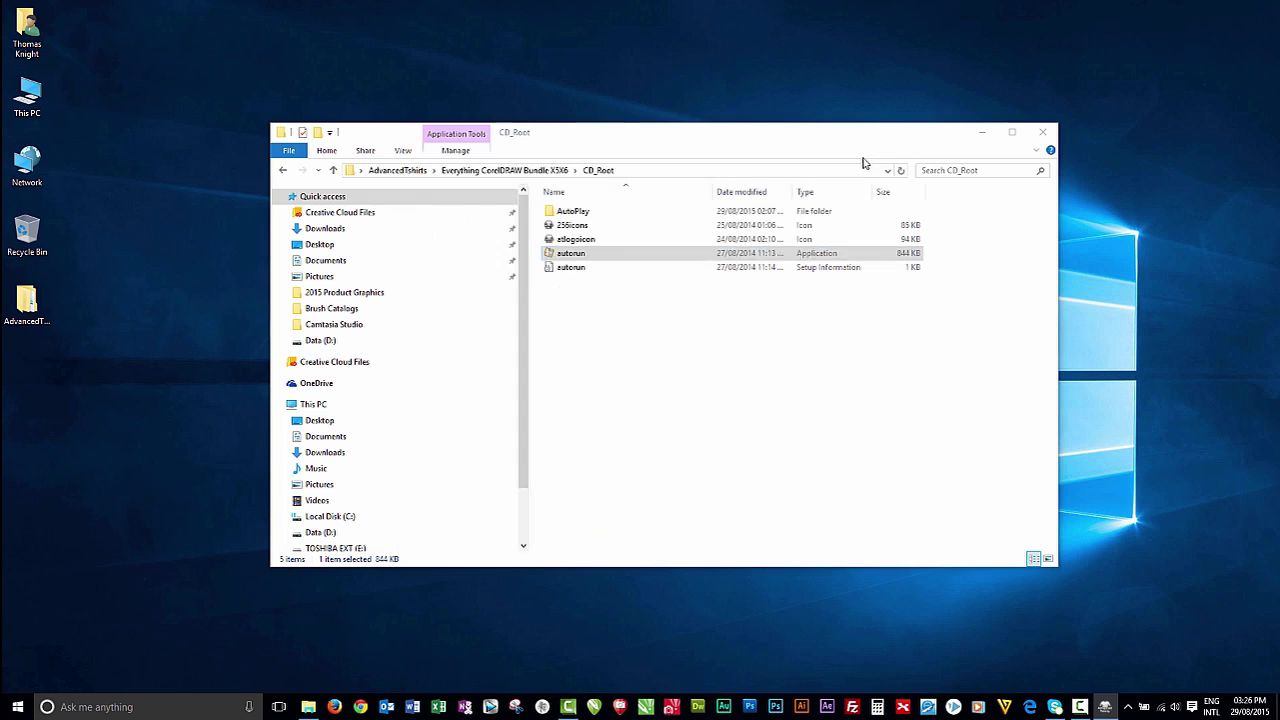
pyautogui.click(1045, 132)
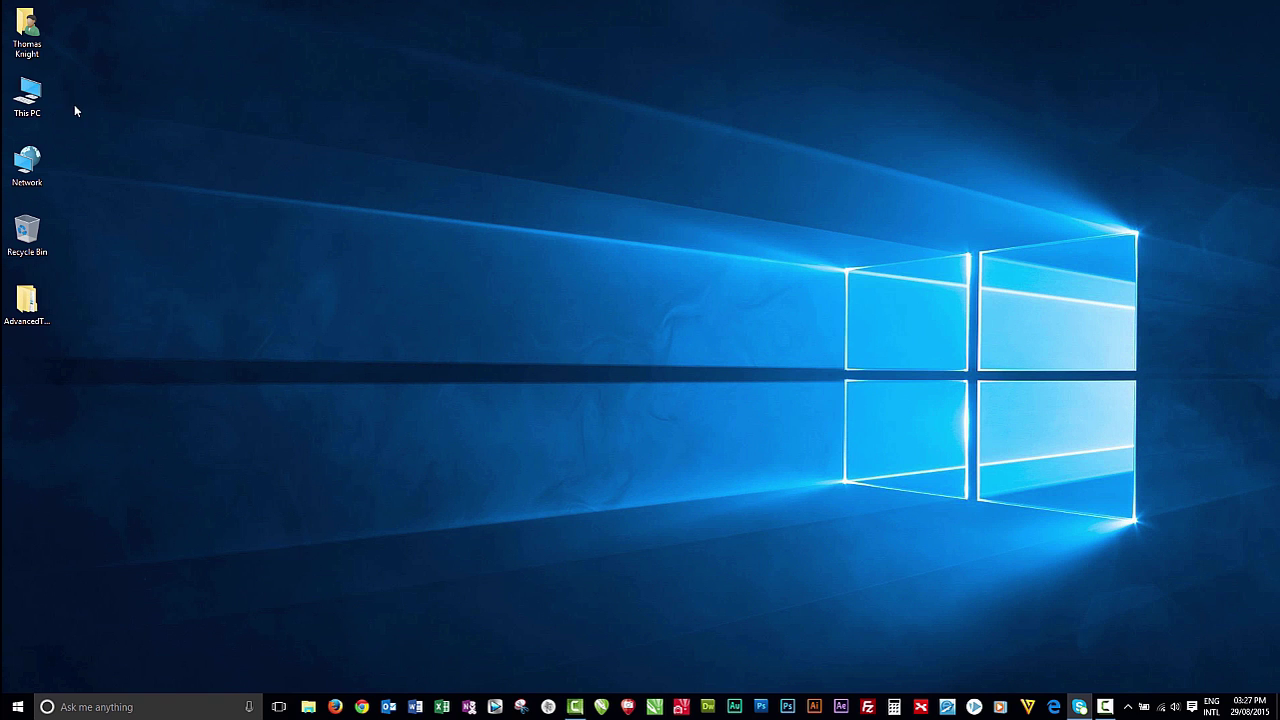
pyautogui.doubleClick(27, 95)
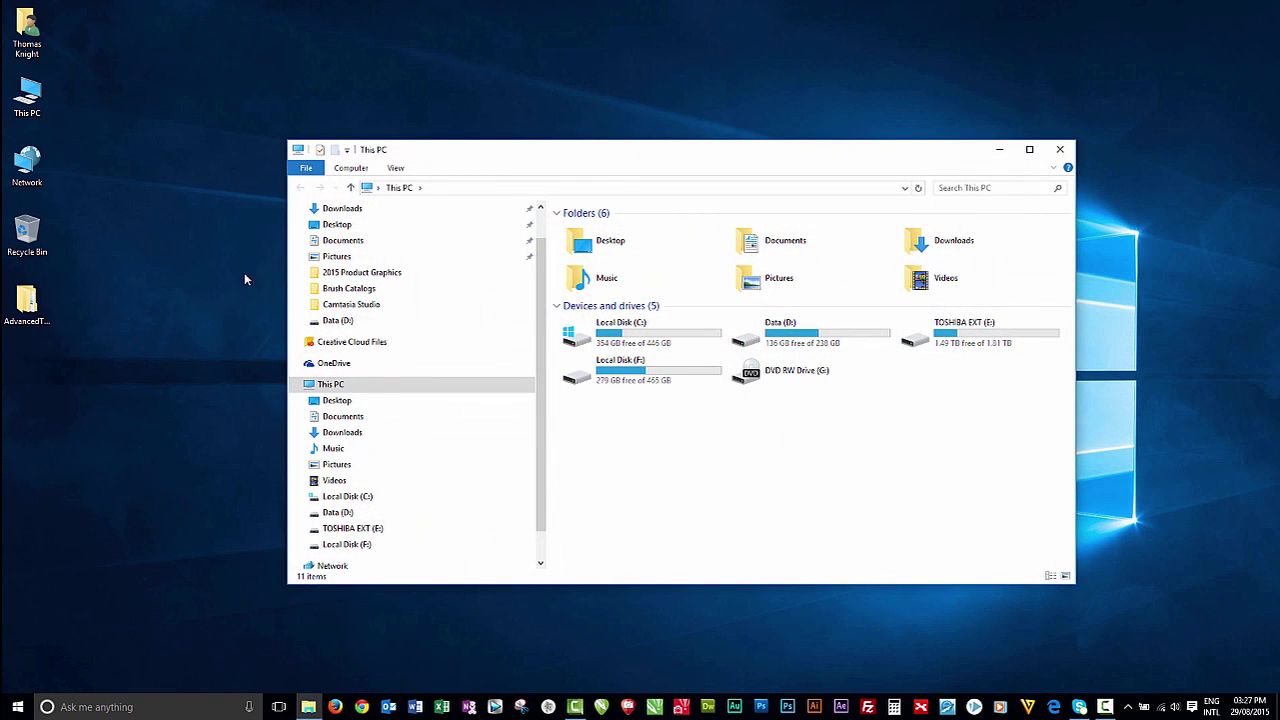
pyautogui.click(345, 432)
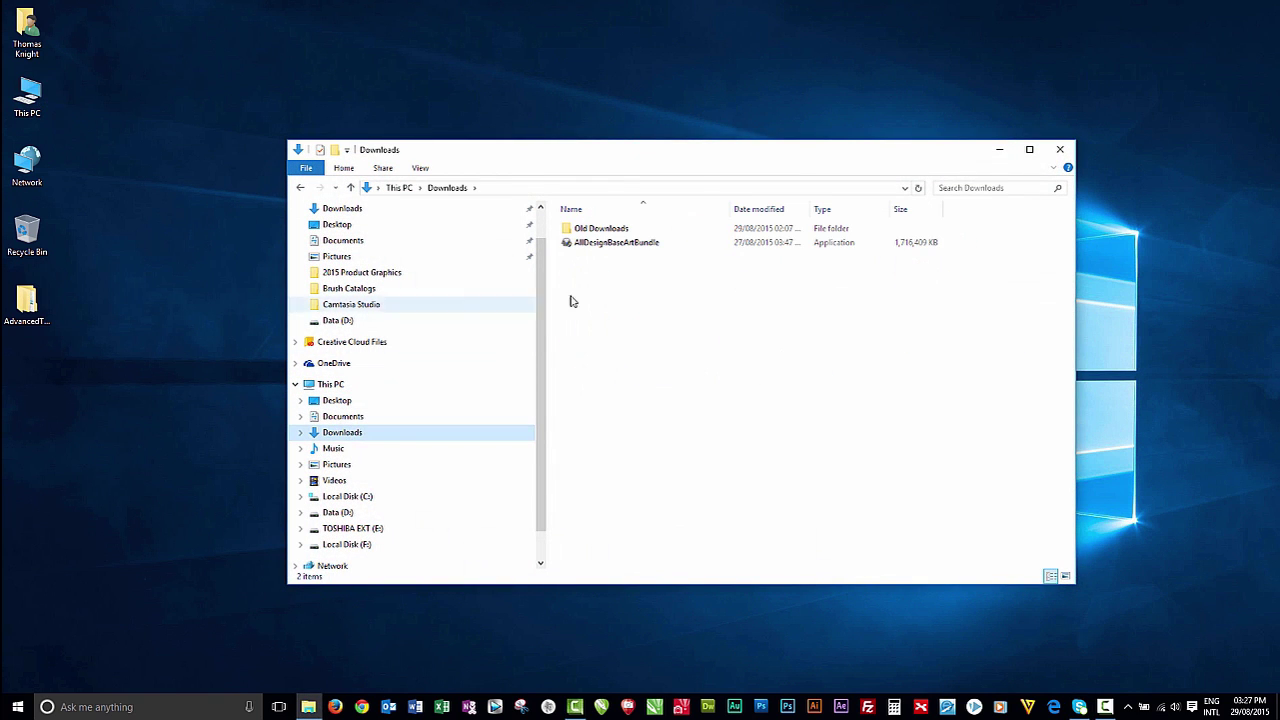
pyautogui.click(614, 248)
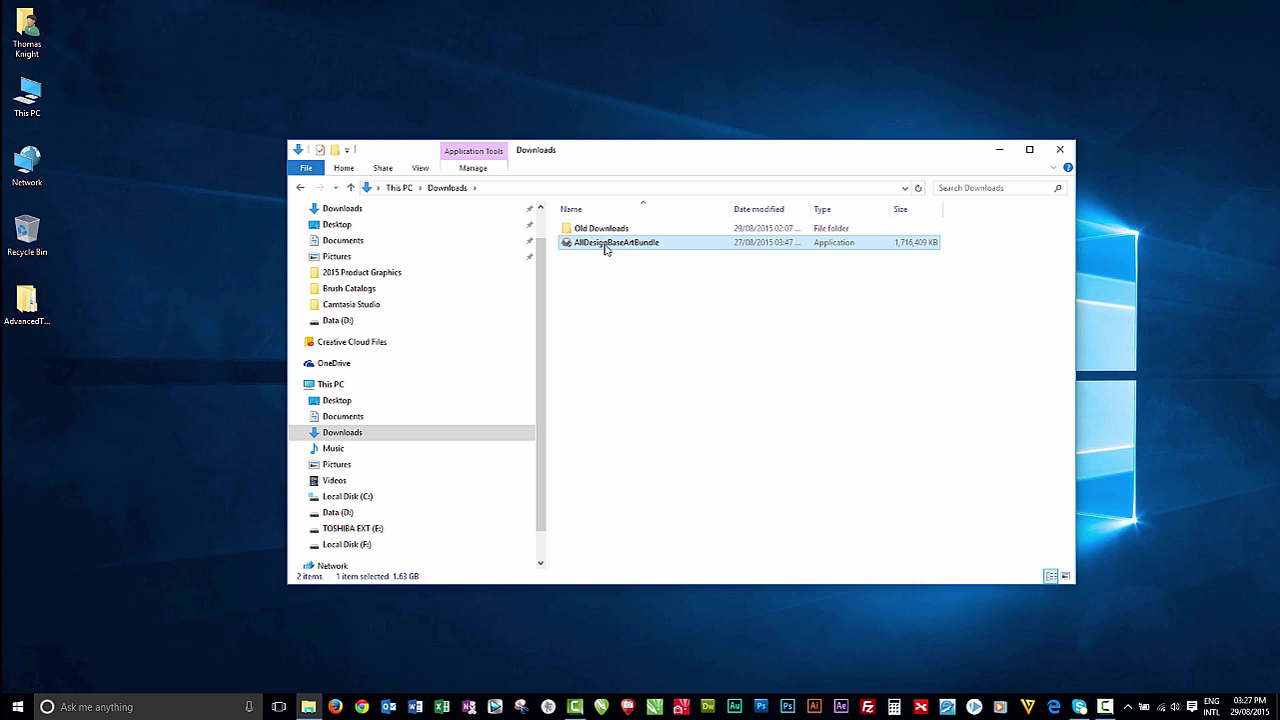
pyautogui.click(1060, 149)
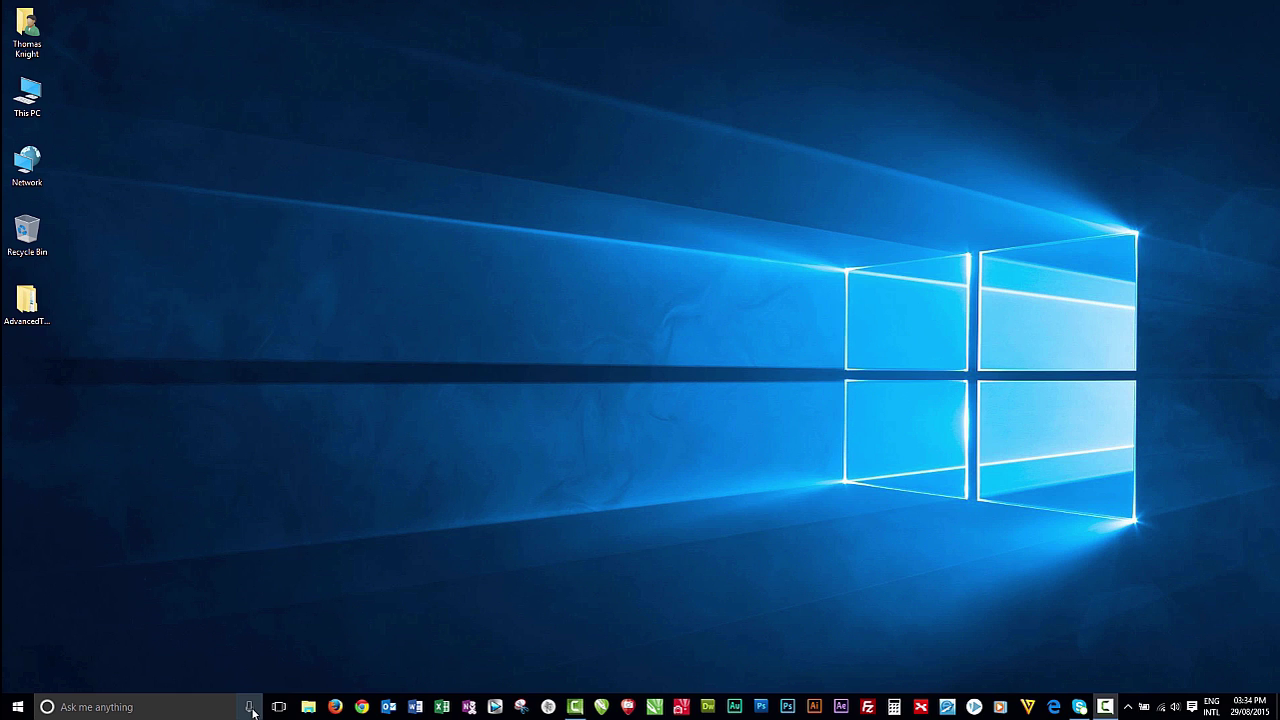
# Step: Open Programs and Features through voice search and scroll down the installed programs list
pyautogui.click(250, 707)
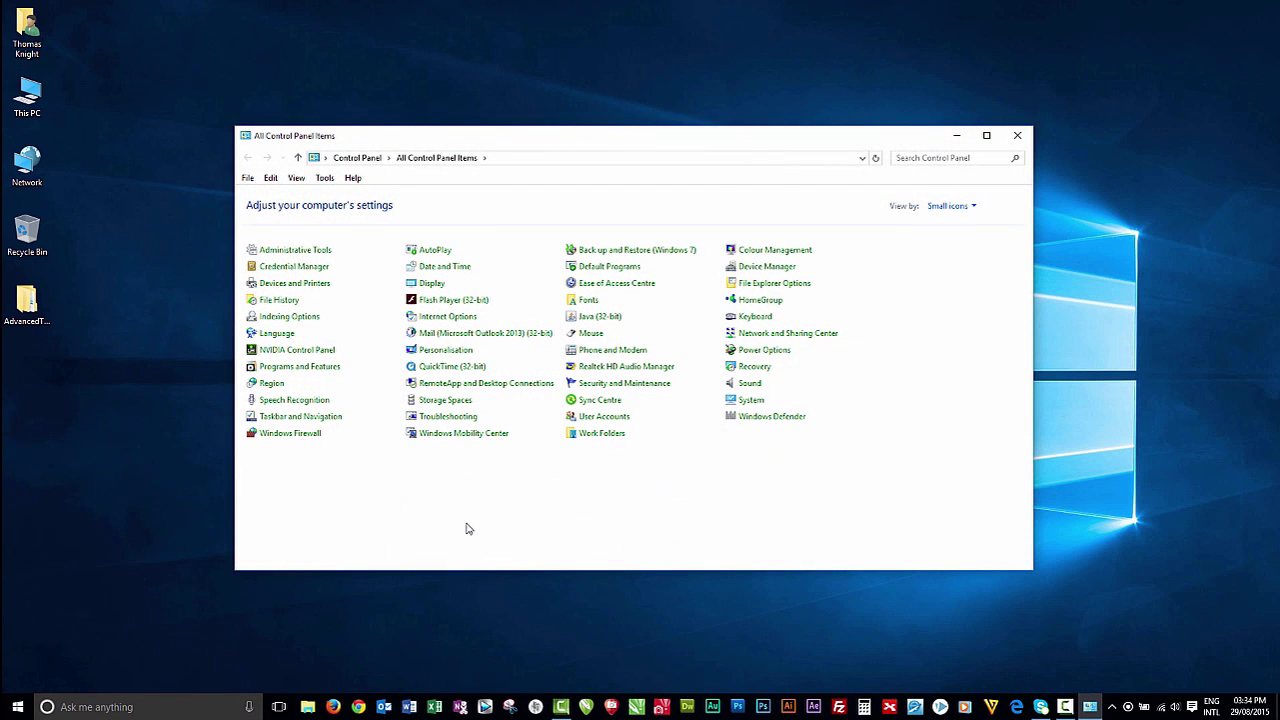
pyautogui.click(292, 368)
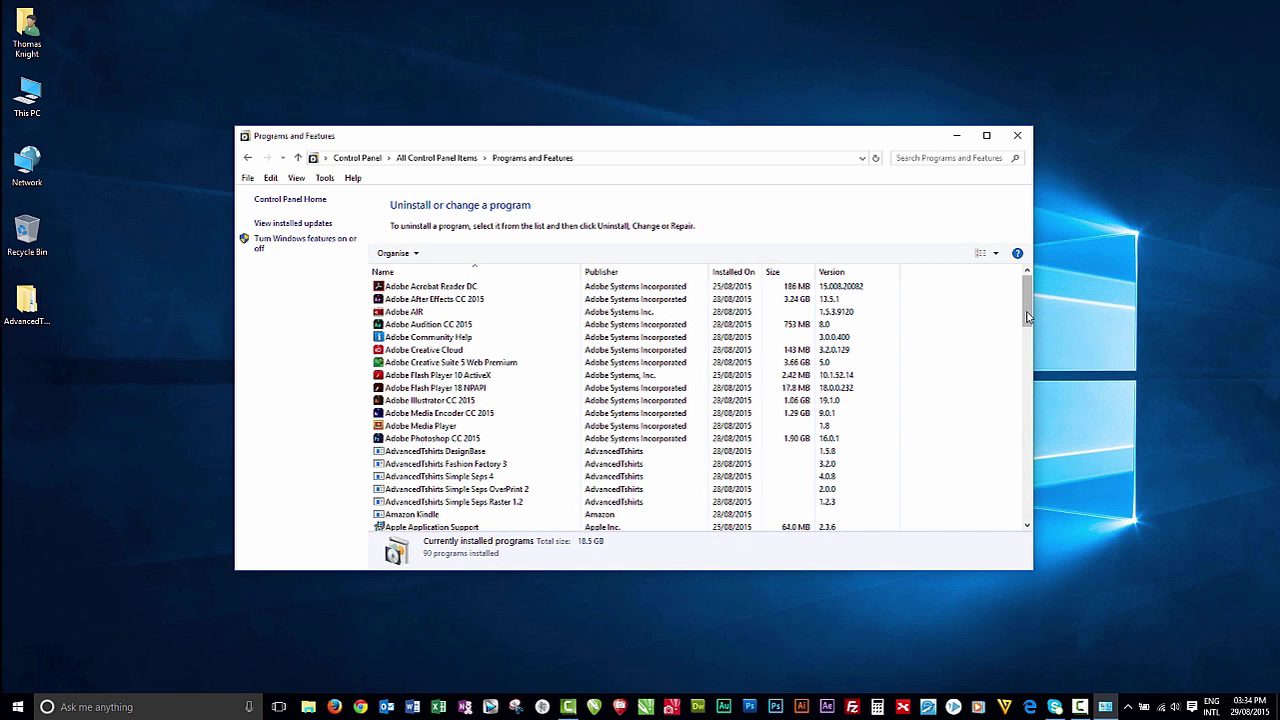
pyautogui.moveTo(1026, 308); pyautogui.dragTo(1027, 380)
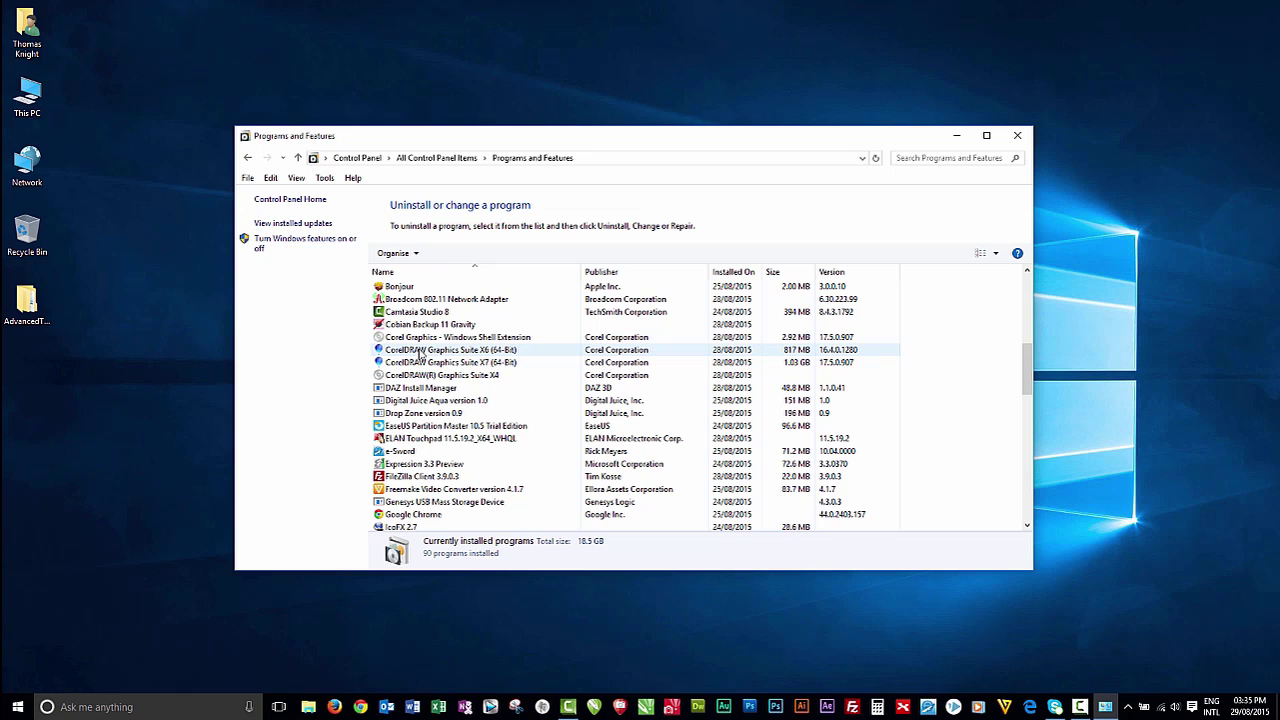
# Step: Launch setup for CorelDRAW Graphics Suite X6 (64-Bit) and select the Repair option
pyautogui.doubleClick(420, 354)
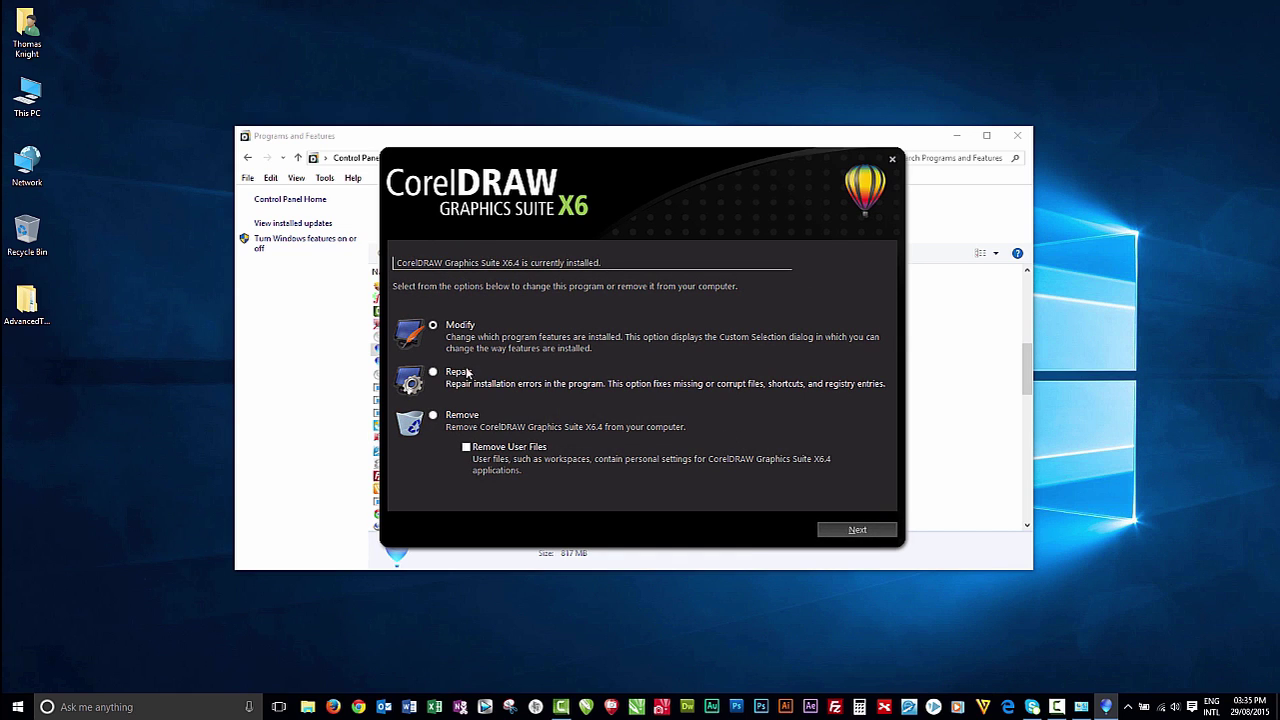
pyautogui.click(434, 374)
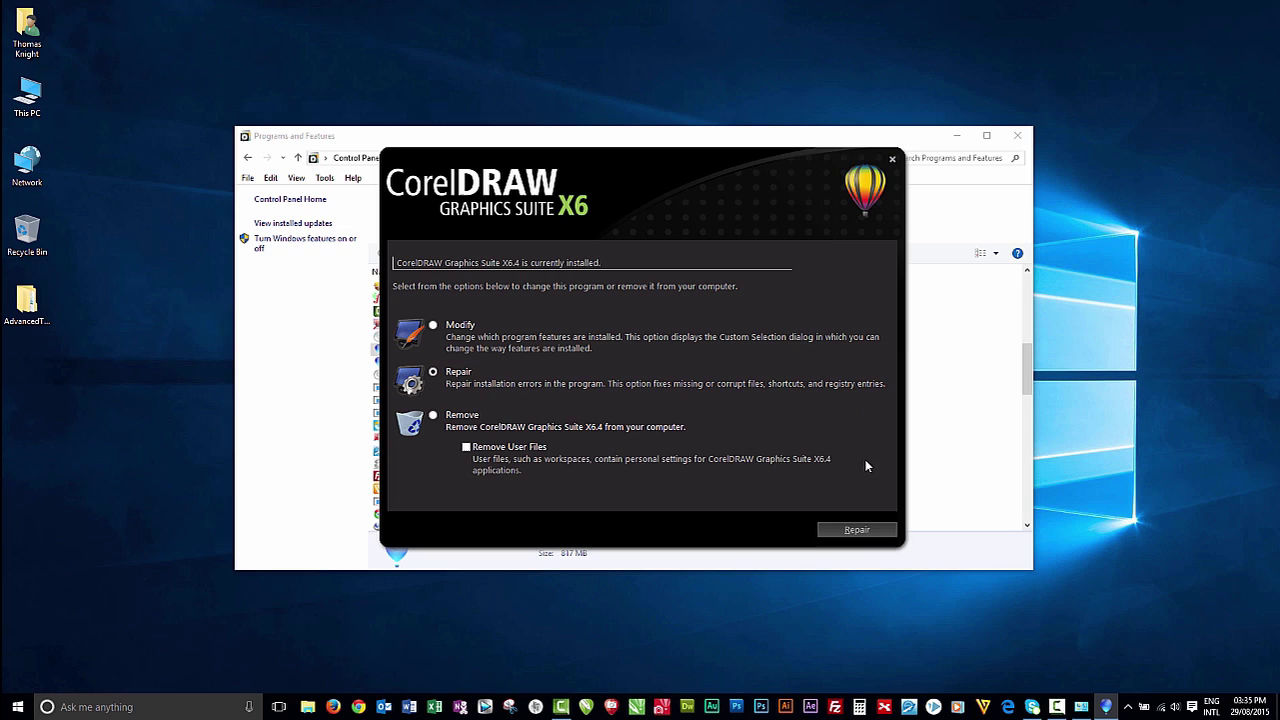